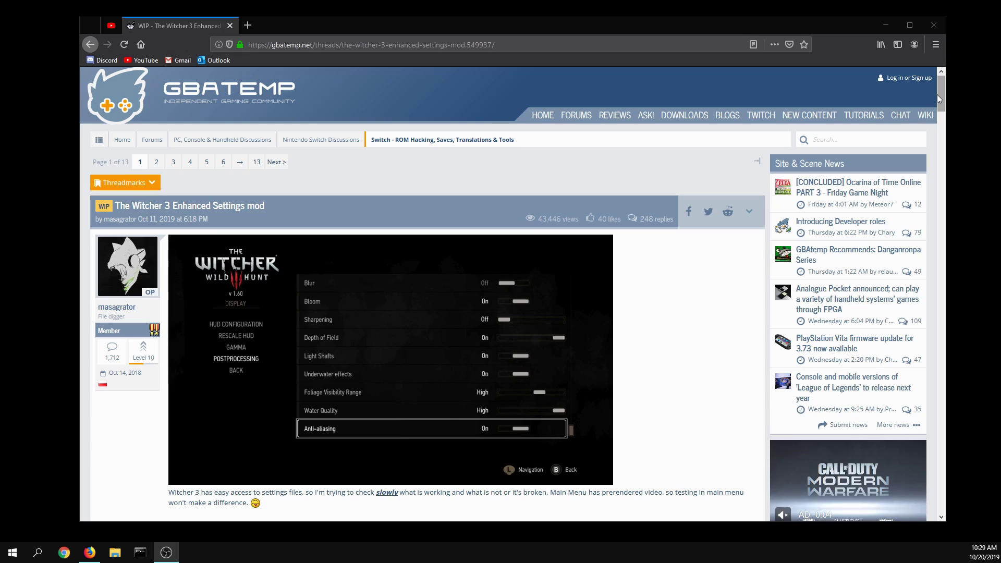
pyautogui.moveTo(941, 87); pyautogui.dragTo(938, 153)
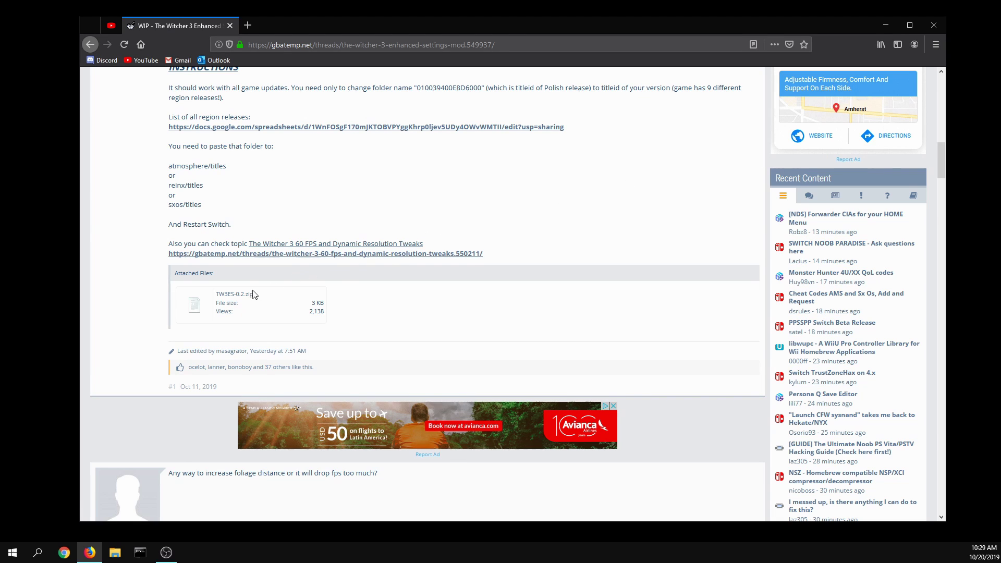
# Download the TW3ES-0.2.zip attachment and choose to open it with WinRAR archiver
pyautogui.click(333, 324)
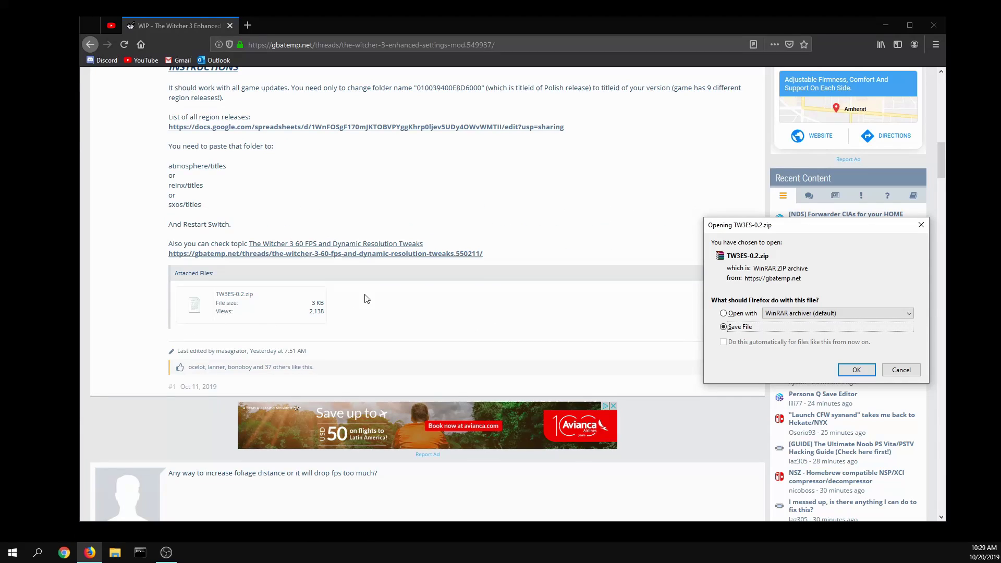
pyautogui.moveTo(790, 229); pyautogui.dragTo(584, 182)
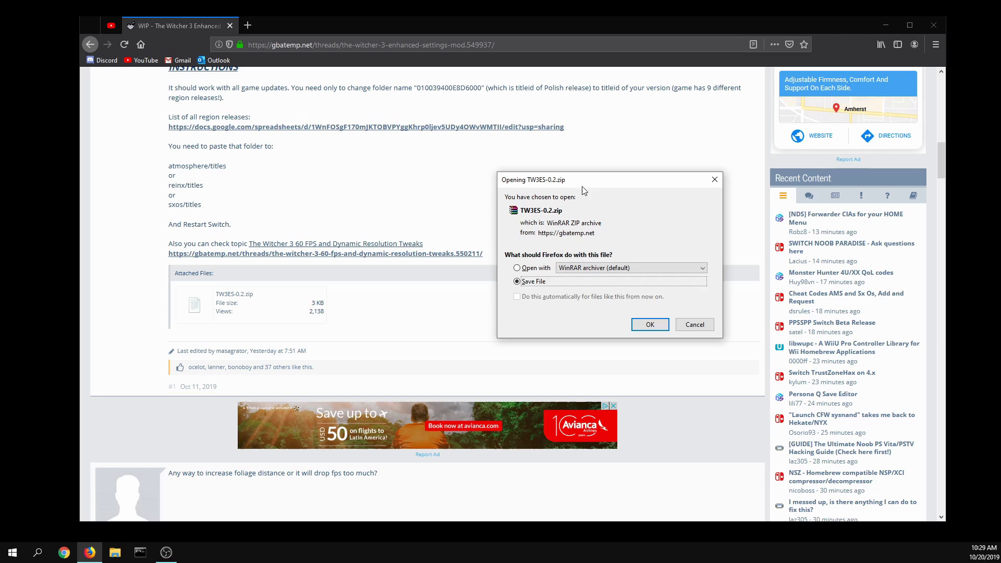
pyautogui.click(662, 270)
pyautogui.click(649, 324)
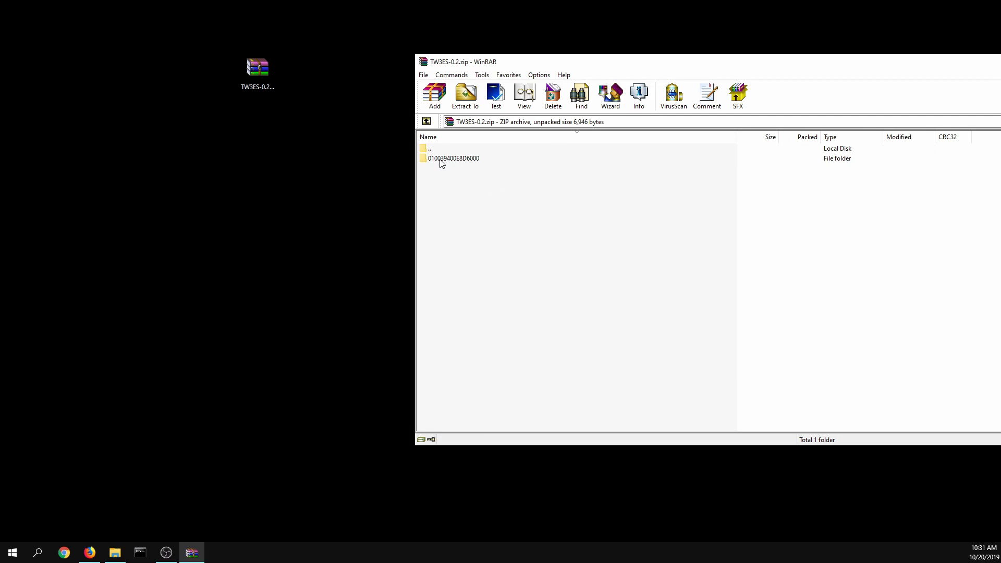
# Extract the 010039400E8D6000 folder from the archive to the desktop, then close WinRAR
pyautogui.moveTo(444, 159); pyautogui.dragTo(257, 128)
pyautogui.click(324, 144)
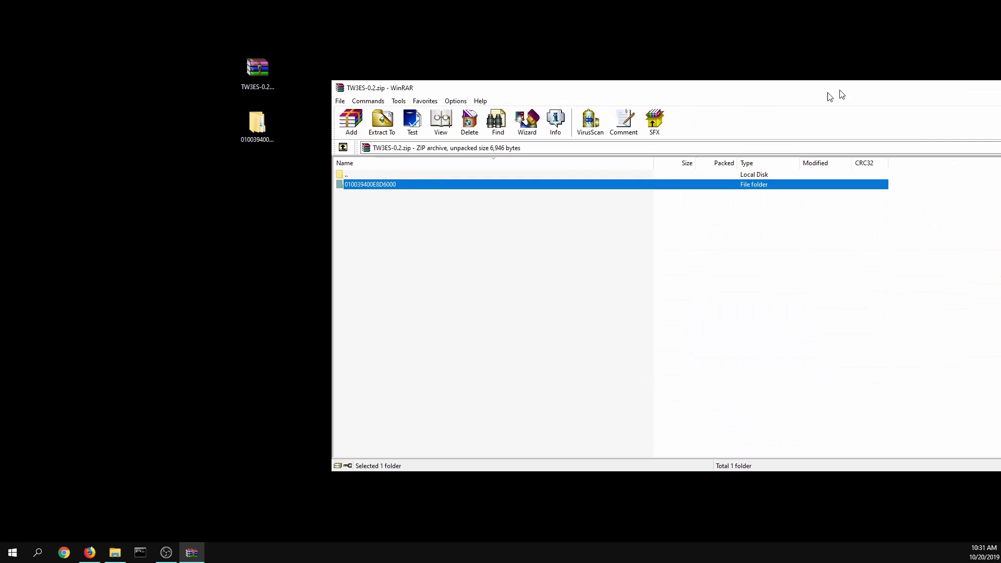
pyautogui.moveTo(838, 94); pyautogui.dragTo(715, 127)
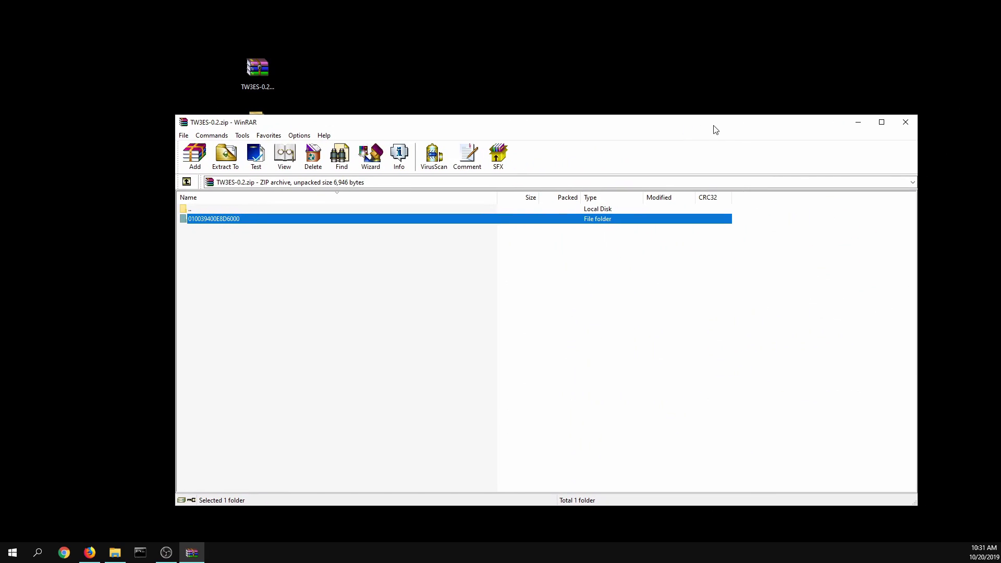
pyautogui.click(904, 126)
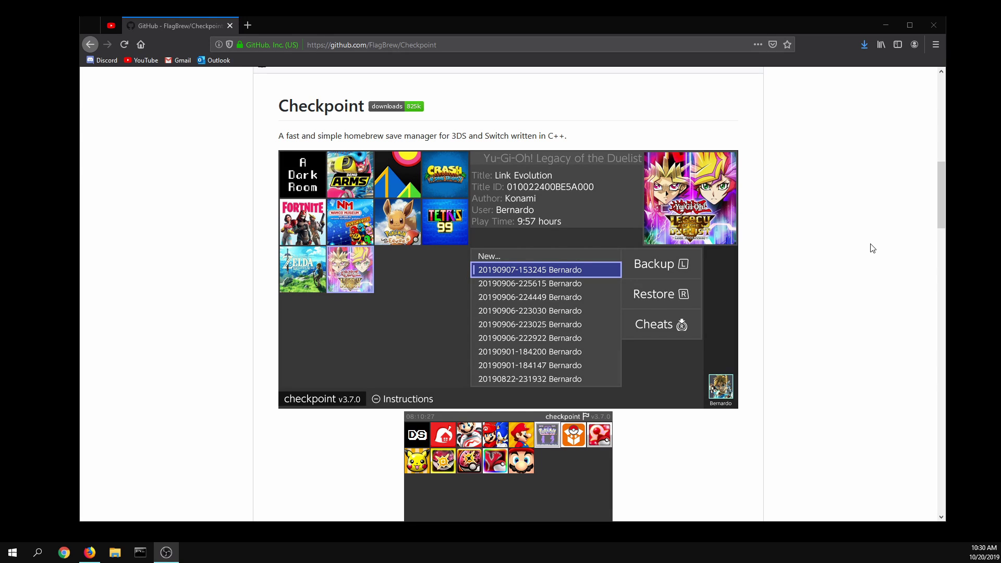
pyautogui.moveTo(944, 211); pyautogui.dragTo(944, 117)
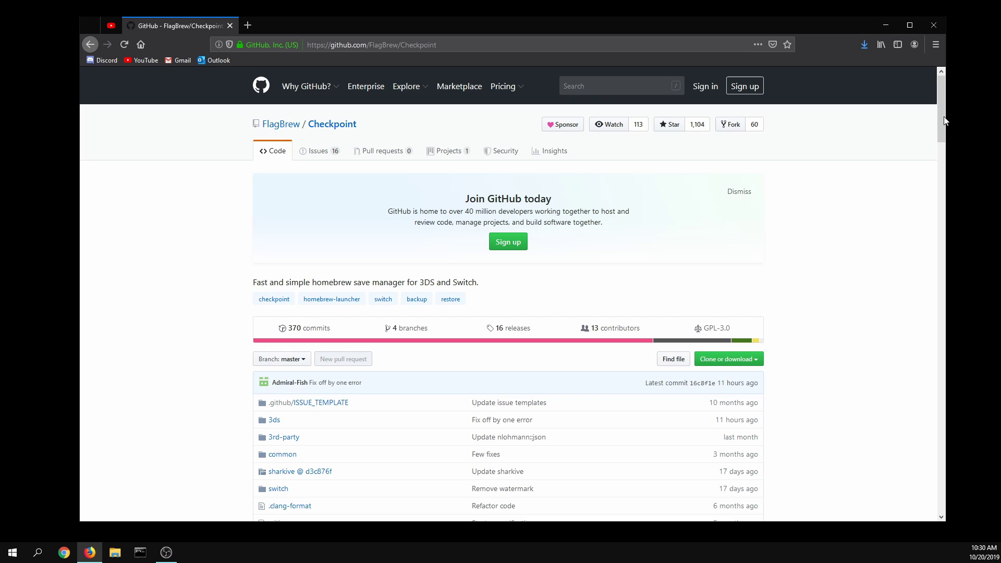
# Save Checkpoint.nro from the Checkpoint 3.7.2 release assets and copy it onto the SD card
pyautogui.click(515, 335)
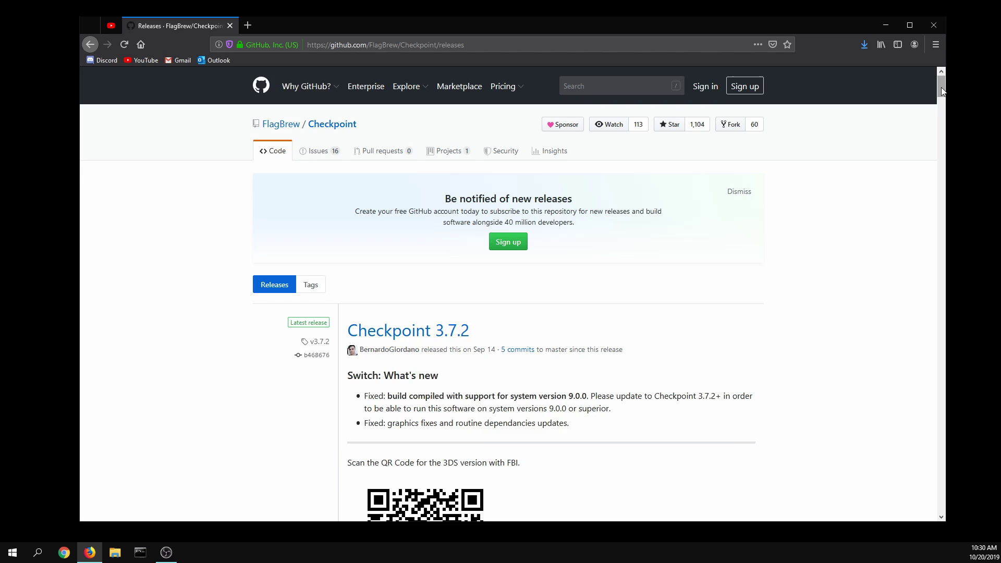
pyautogui.moveTo(940, 87); pyautogui.dragTo(941, 94)
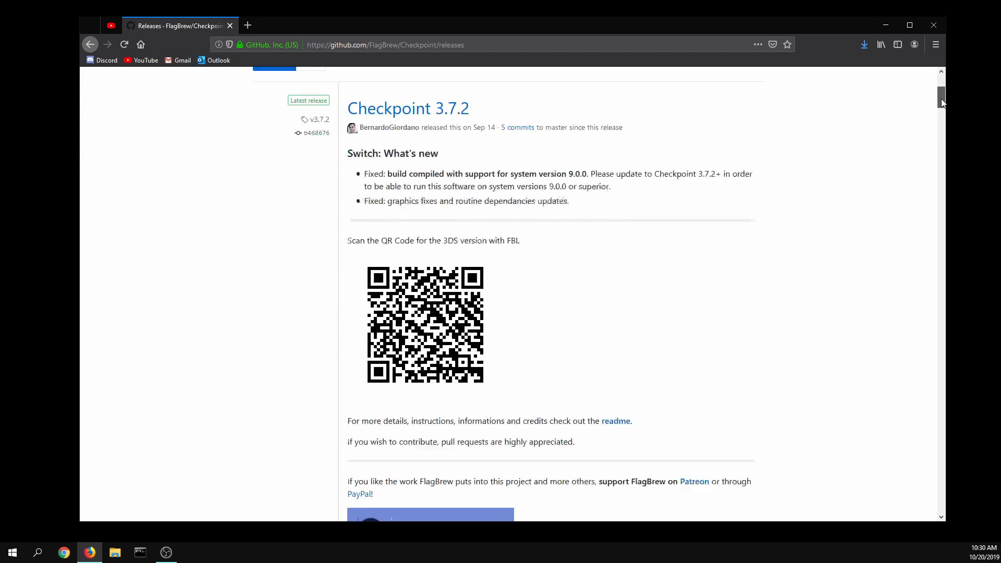
pyautogui.moveTo(941, 94); pyautogui.dragTo(940, 118)
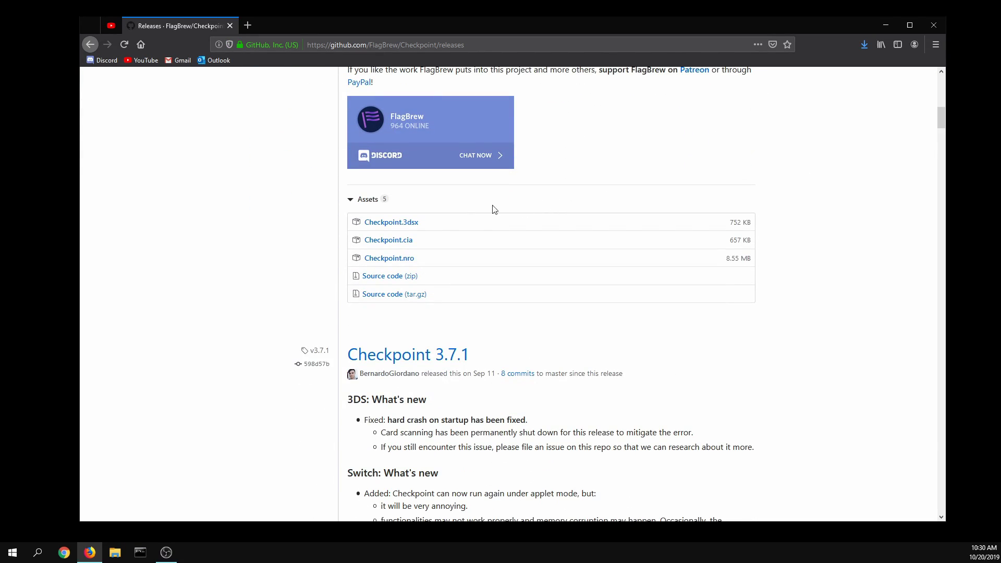
pyautogui.click(404, 260)
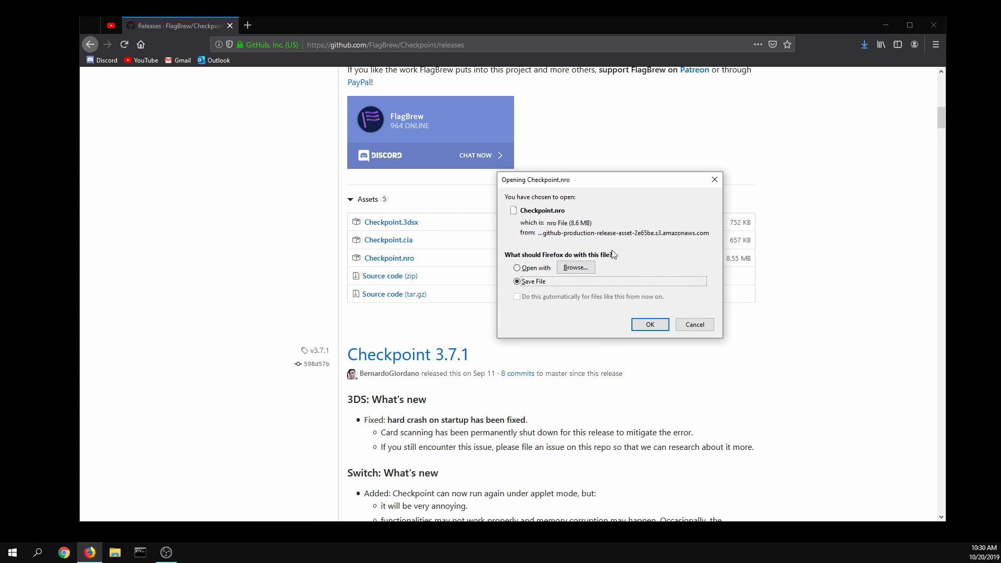
pyautogui.click(651, 325)
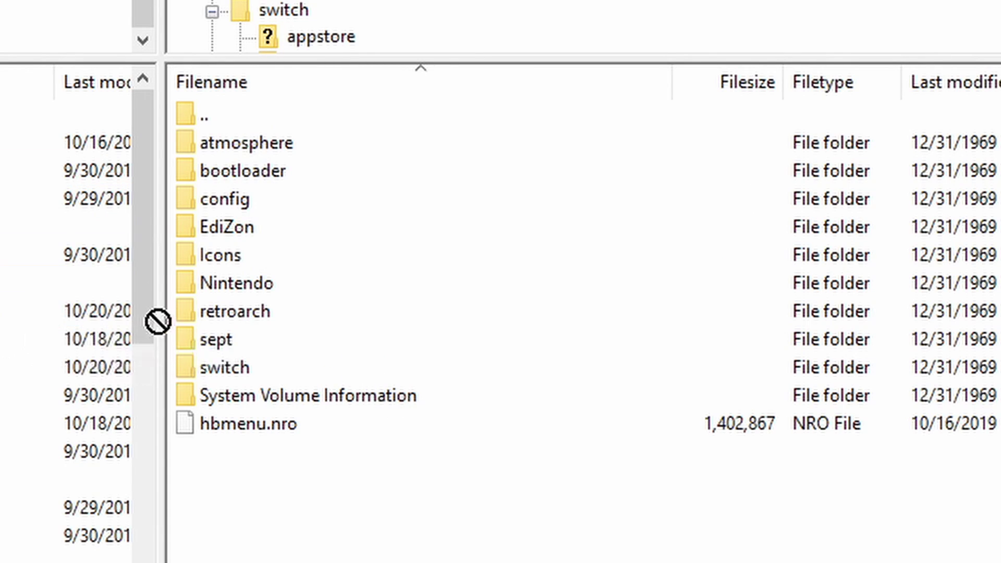
pyautogui.moveTo(157, 320)
pyautogui.mouseDown()
pyautogui.moveTo(333, 350)
pyautogui.moveTo(332, 366)
pyautogui.mouseUp()
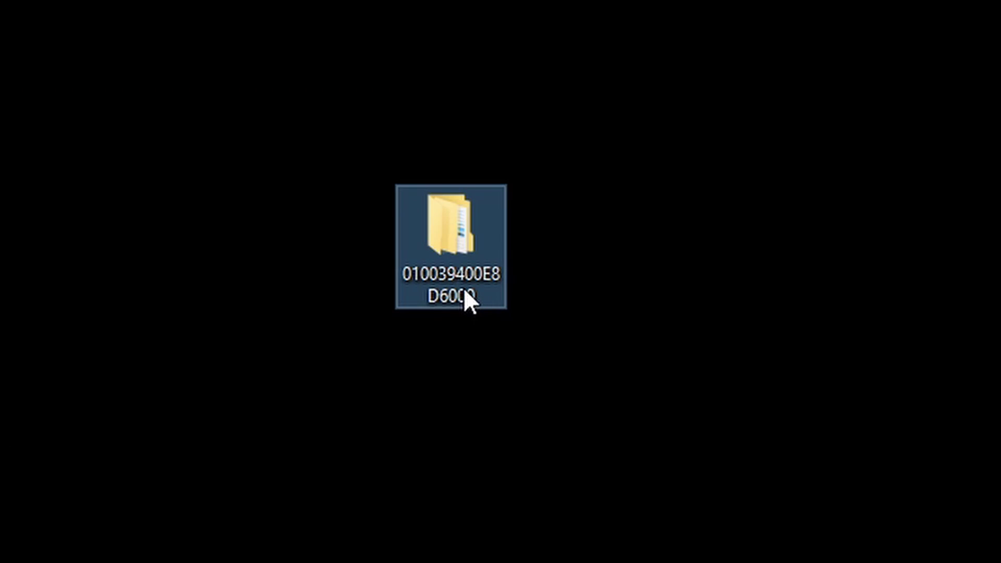
# Start renaming the extracted mod folder on the desktop to 01003D100E9C6000
pyautogui.click(465, 289)
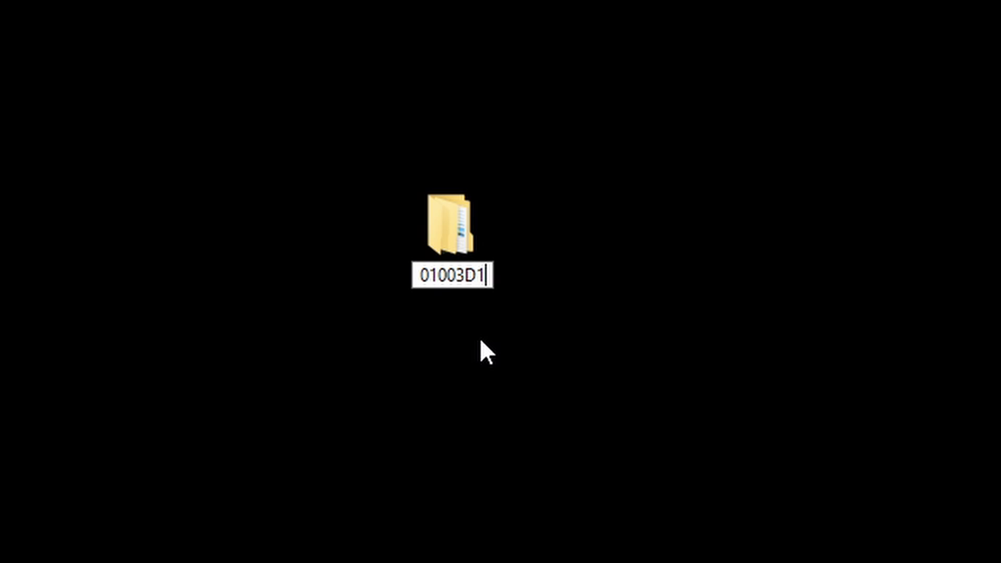
pyautogui.write('00E')
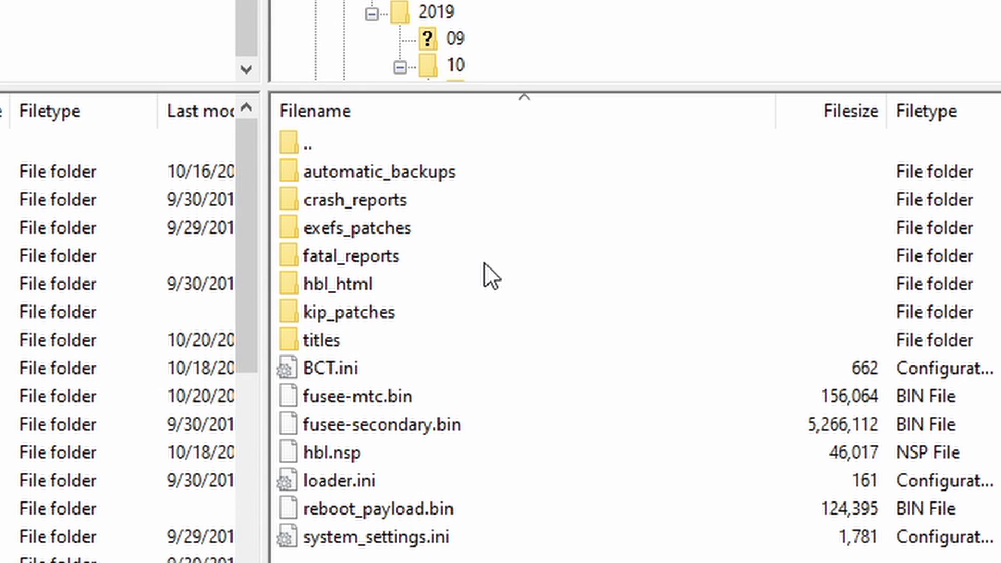
# Copy the 01003D100E9C6000 folder from the desktop into the SD card's atmosphere titles folder
pyautogui.doubleClick(408, 341)
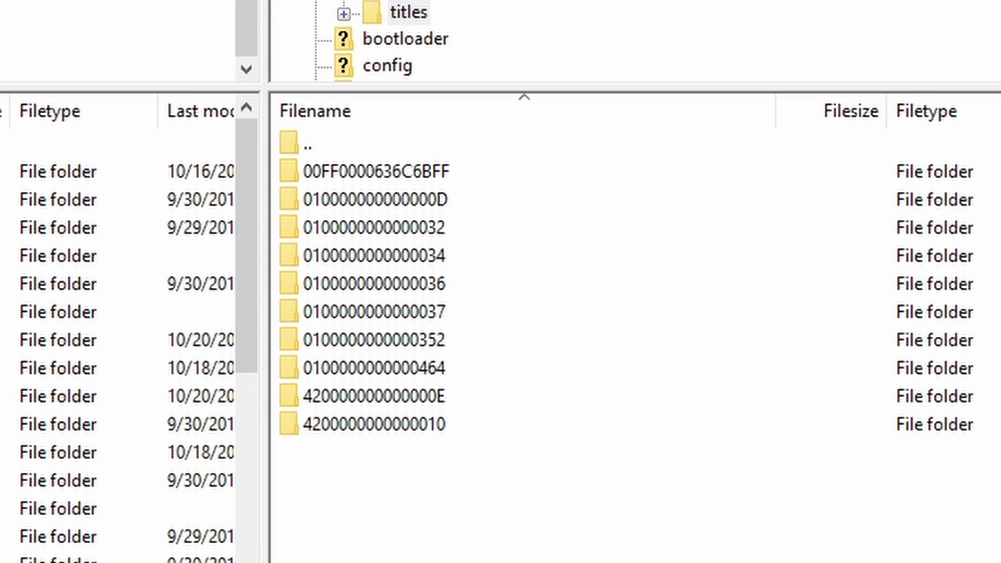
pyautogui.moveTo(59, 452); pyautogui.dragTo(484, 514)
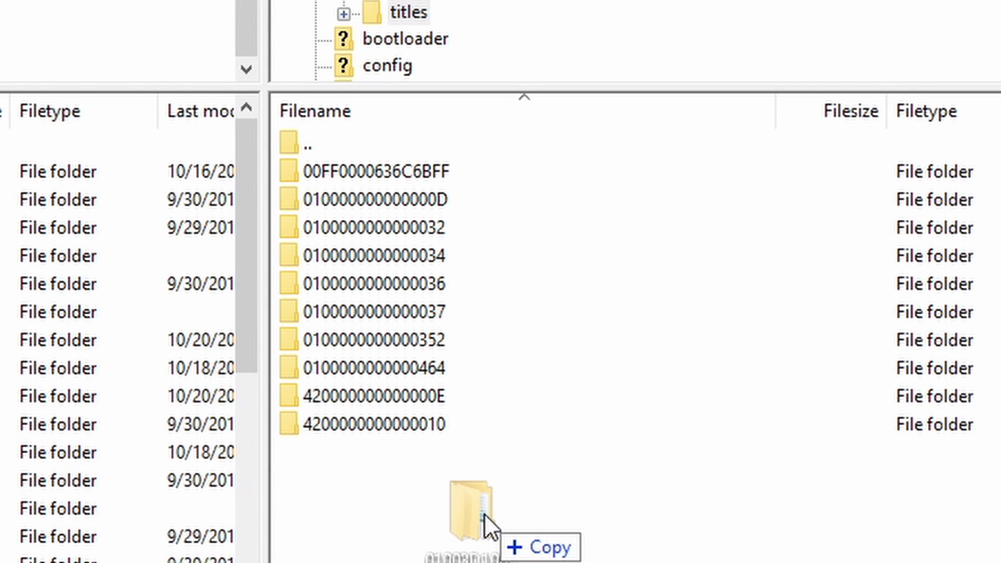
pyautogui.moveTo(484, 514); pyautogui.dragTo(492, 514)
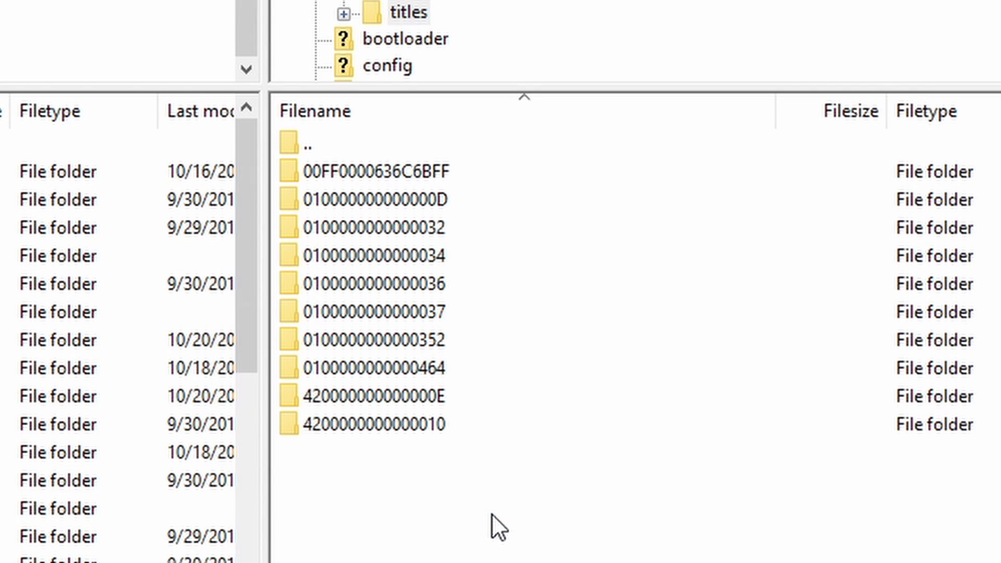